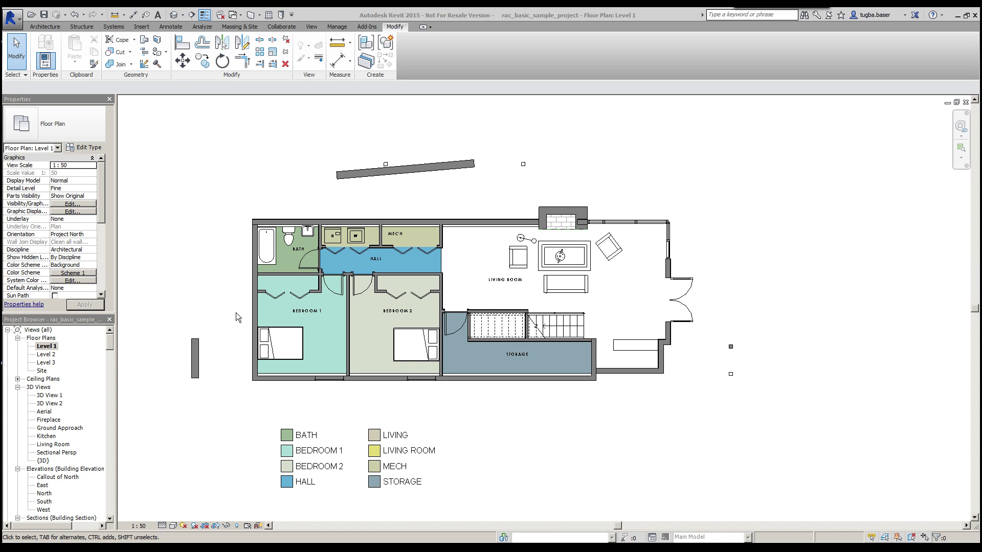
- Pan and zoom in on the Level 1 plan so the bath, hall and bedrooms fill the view
middle_drag(227, 292, 214, 272)
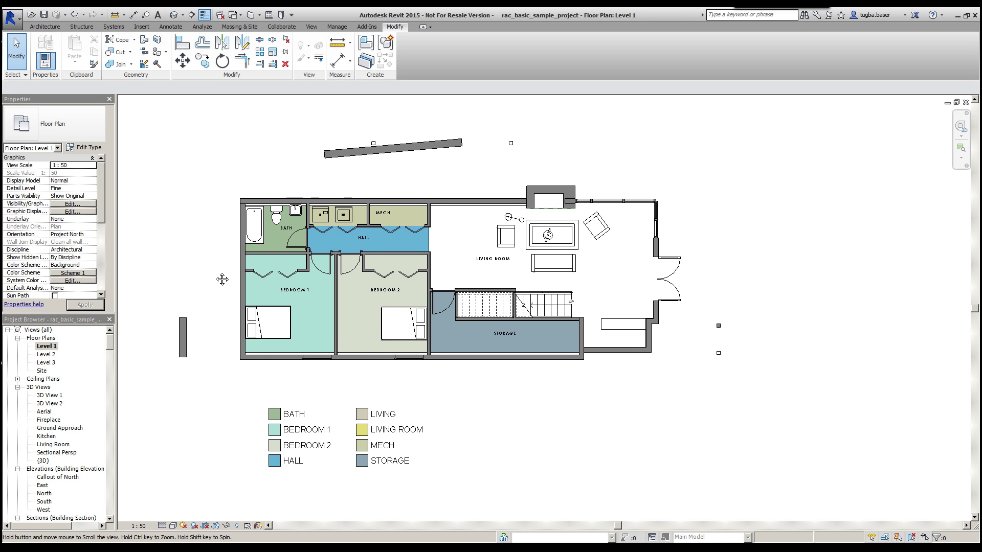
mouse_move(241, 281)
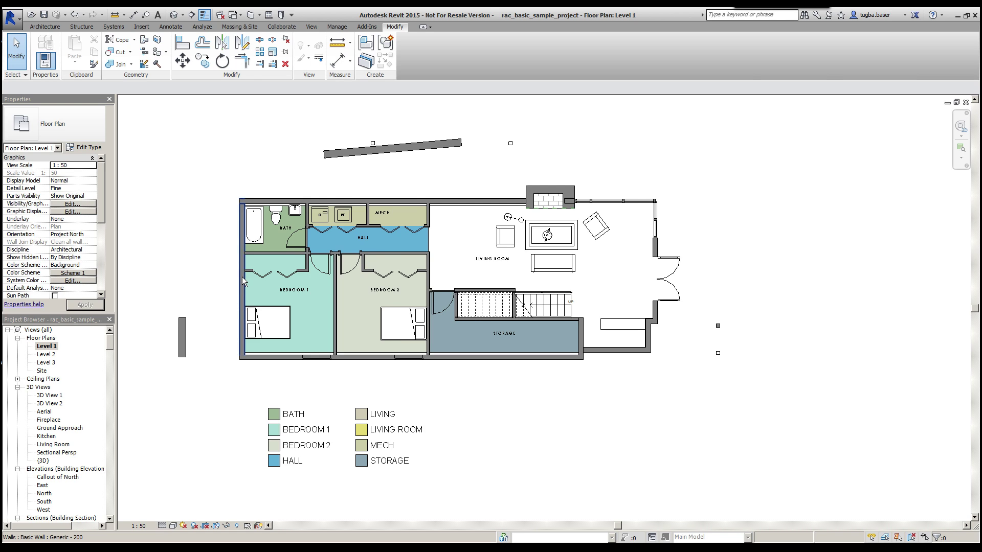
scroll(242, 277, up, 2)
scroll(241, 277, up, 2)
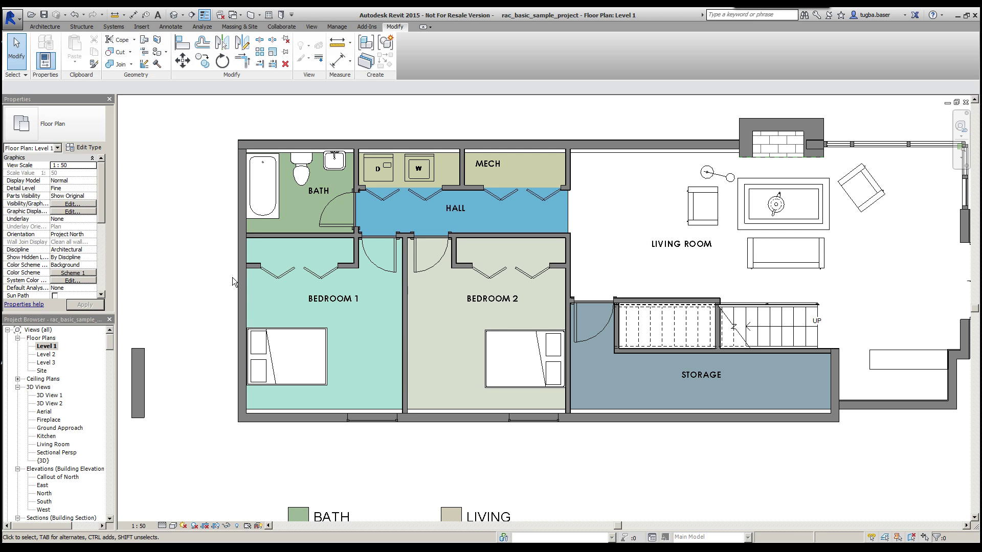
- Select the bottom and left exterior walls together
click(309, 420)
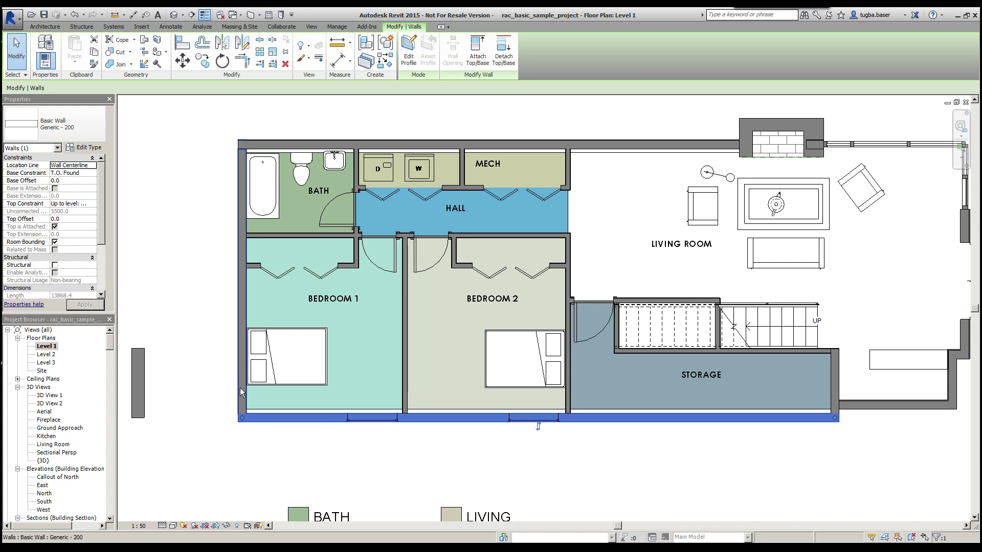
click(241, 371)
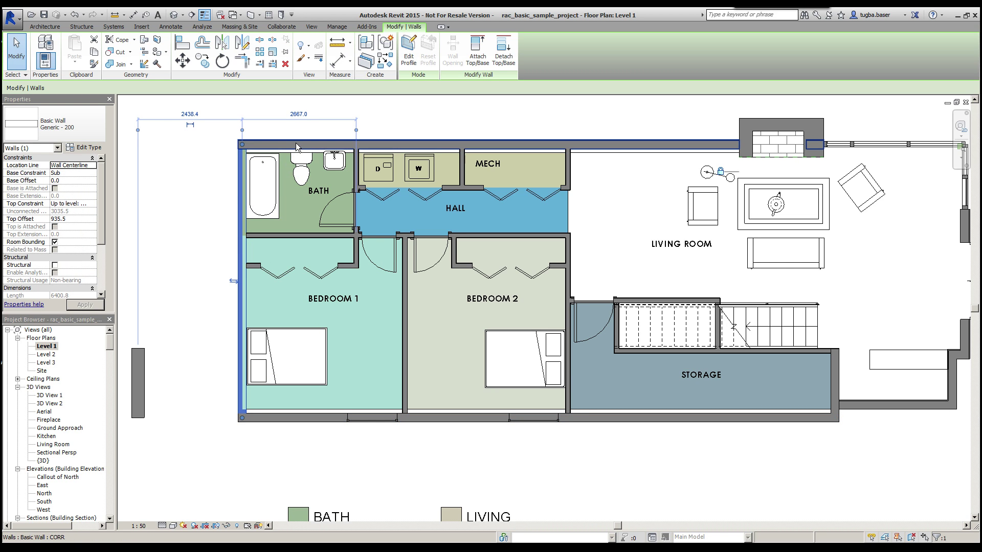
click(329, 421)
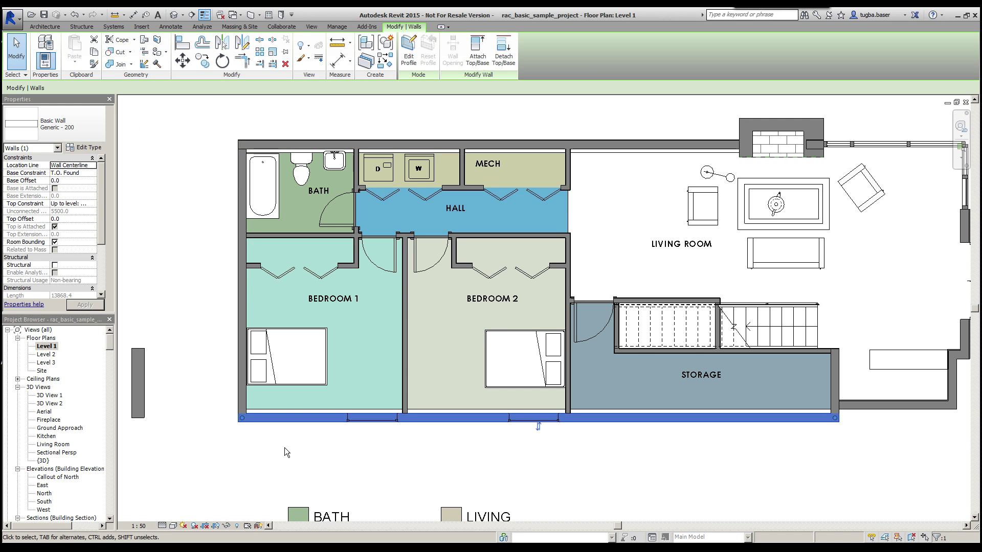
ctrl+click(245, 379)
- Add the bedroom partition, Bedroom 1 door and closet partitions, then remove them again
ctrl+click(403, 330)
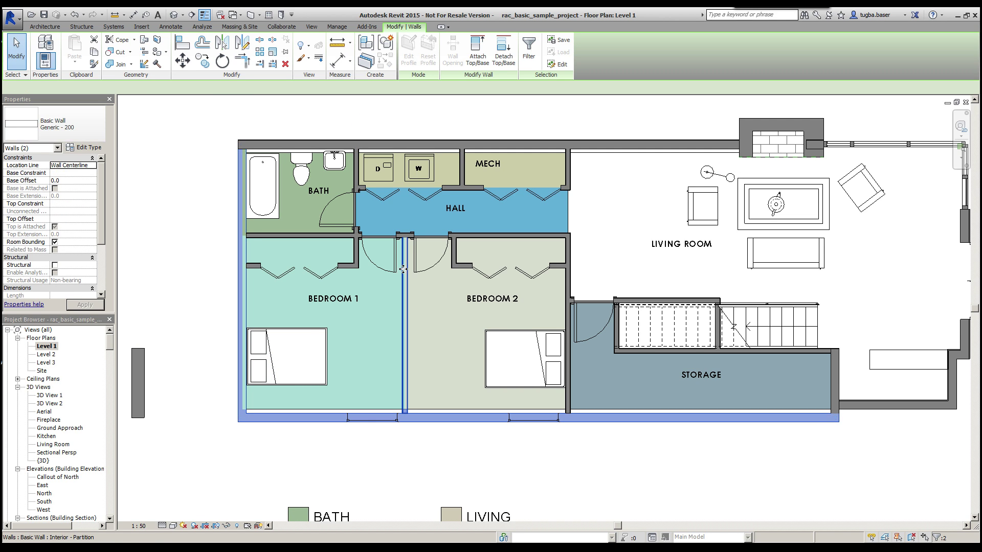
ctrl+click(398, 253)
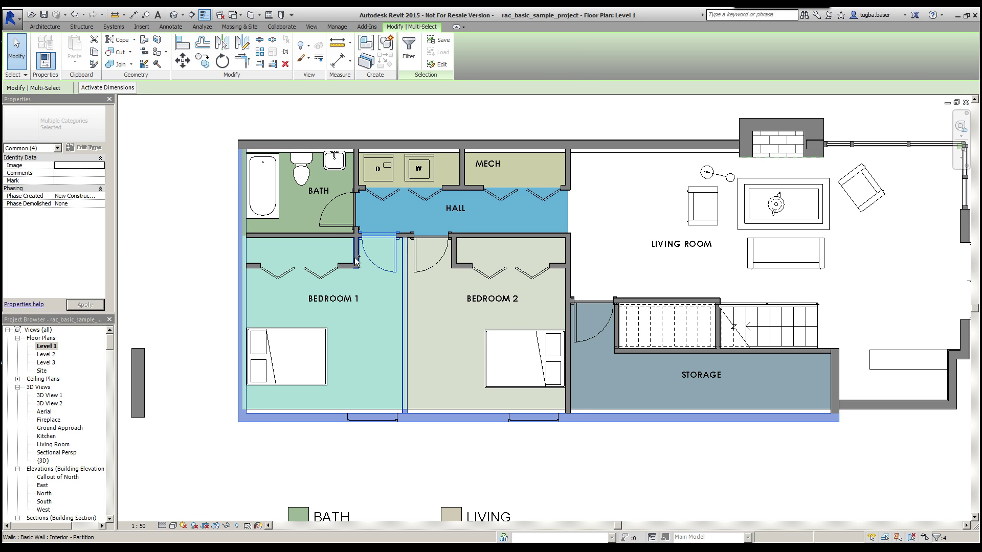
ctrl+click(352, 260)
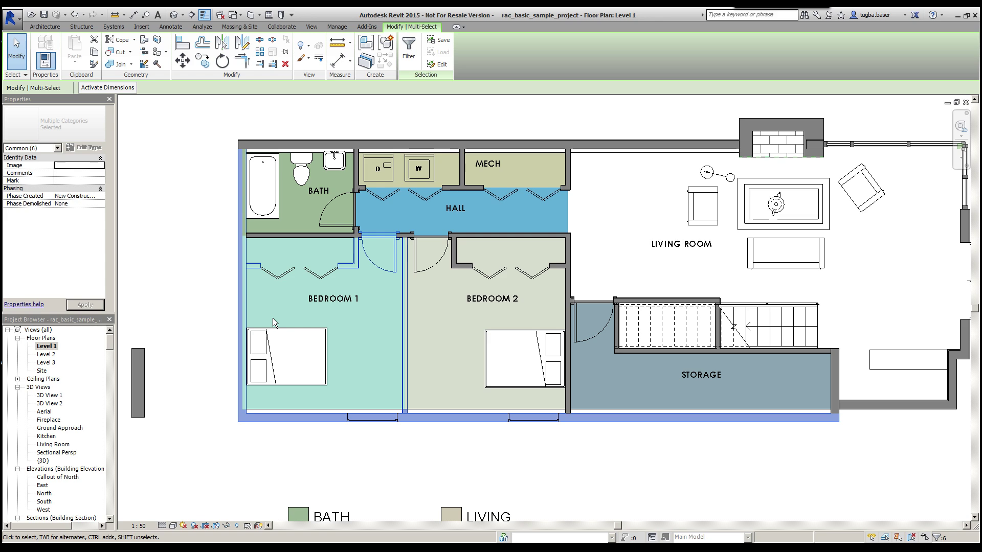
shift+click(347, 267)
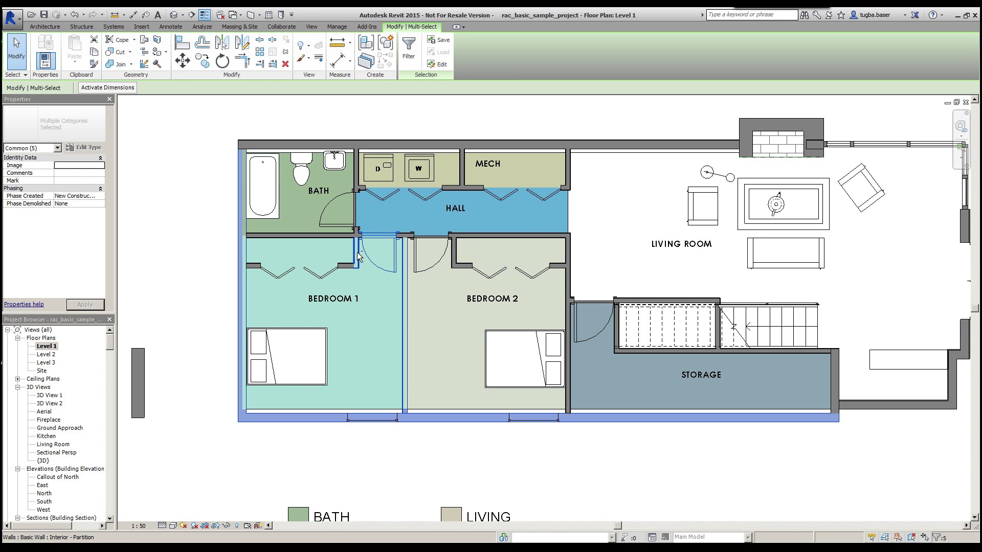
shift+click(370, 259)
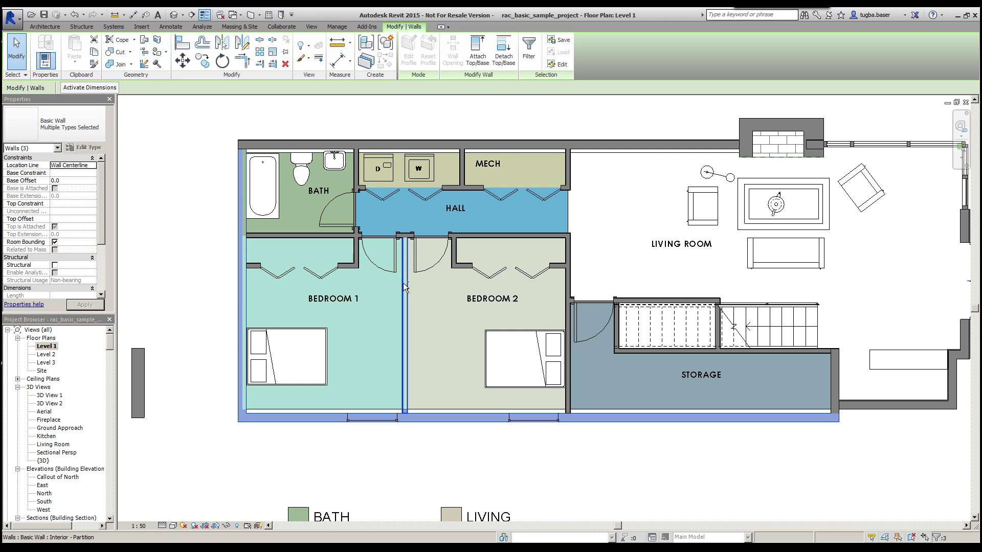
shift+click(311, 410)
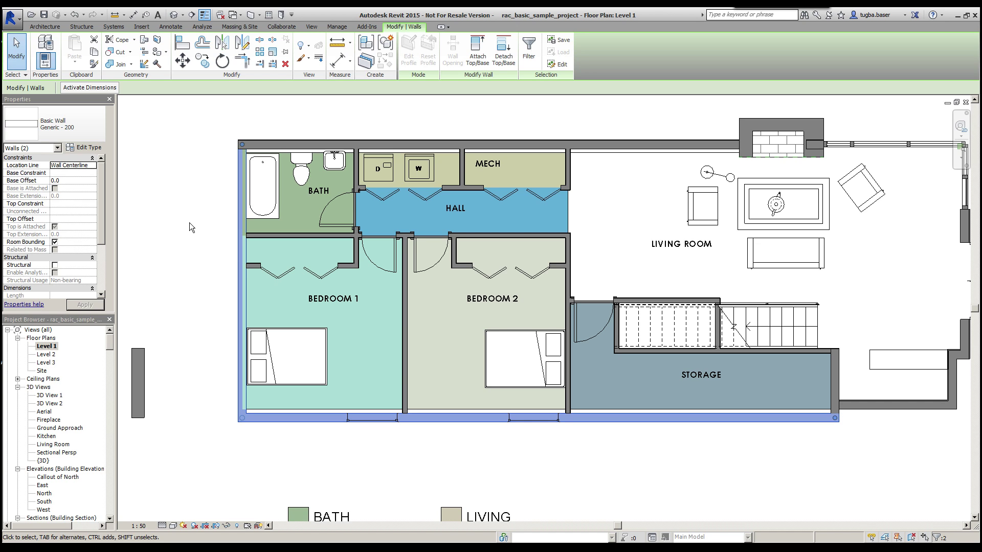
- Clear the selection, reframe the plan, and select only the left exterior wall beside Bath and Bedroom 1
click(220, 217)
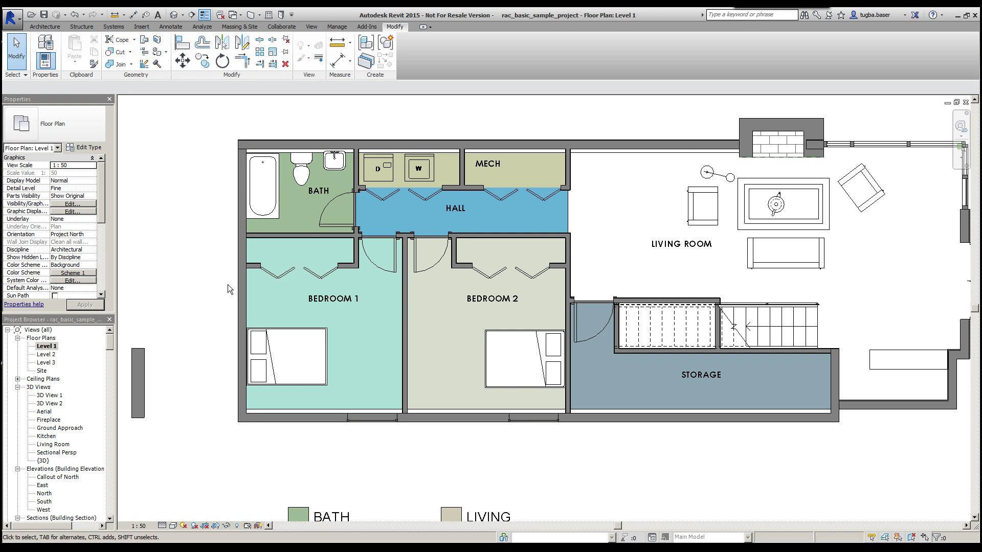
scroll(254, 294, down, 1)
scroll(254, 294, down, 1)
scroll(265, 314, up, 1)
scroll(246, 325, up, 1)
scroll(220, 335, up, 1)
scroll(185, 350, up, 1)
middle_drag(186, 350, 231, 351)
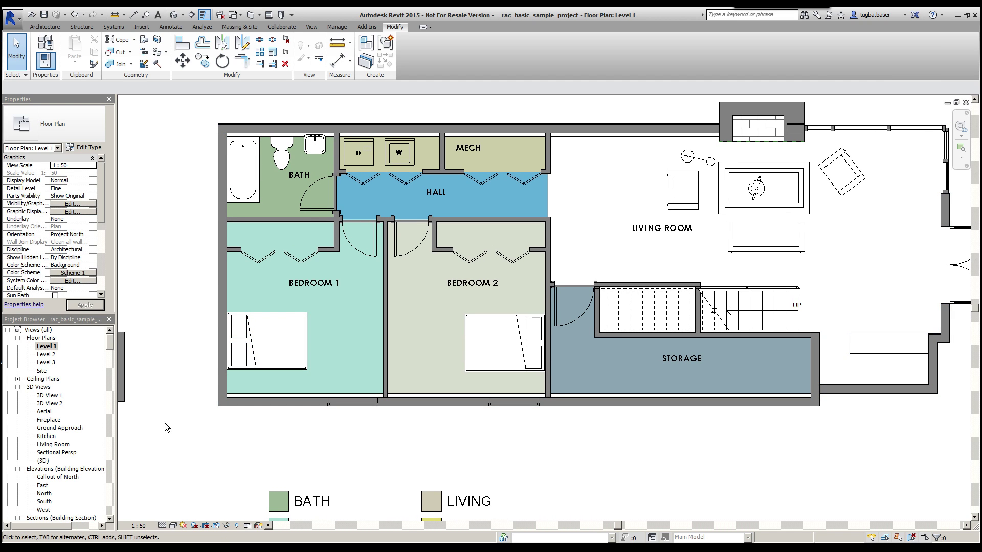
click(220, 323)
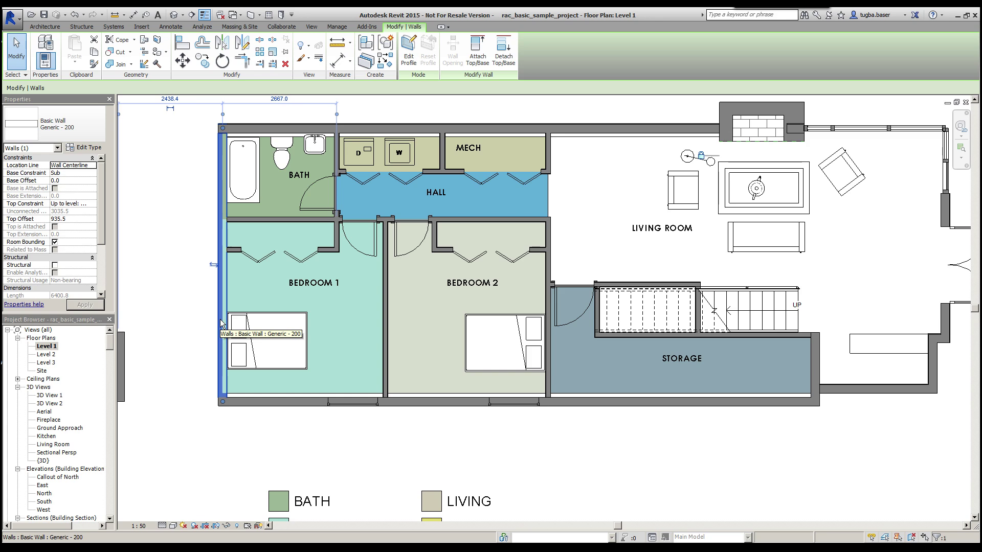
- Select all Generic - 200 wall instances visible in view from the wall's shortcut menu, then zoom out
right_click(221, 322)
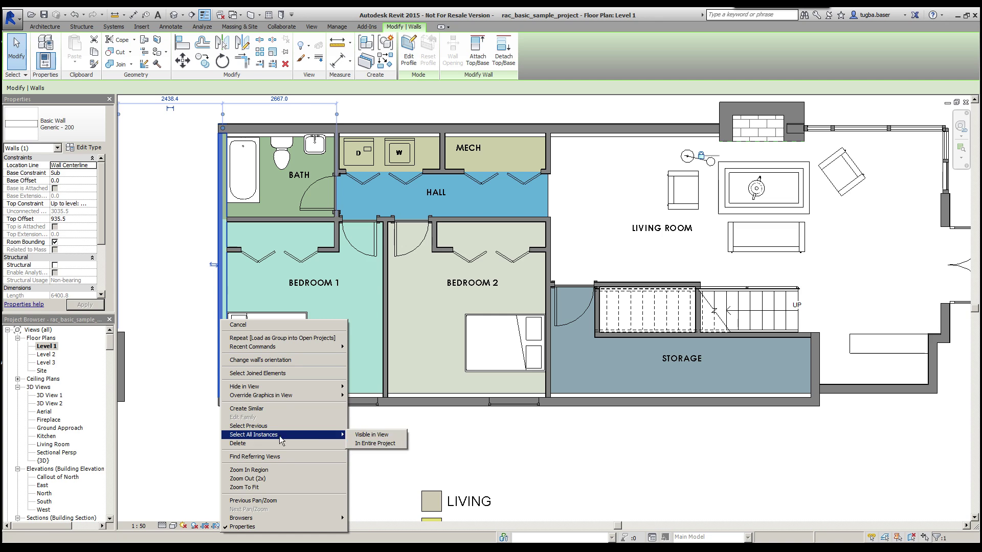
mouse_move(254, 434)
click(367, 434)
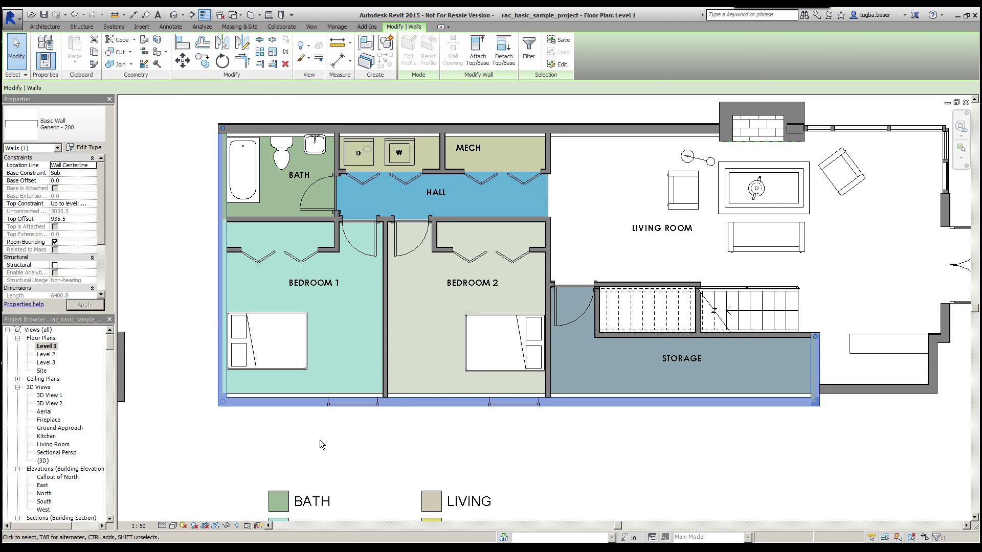
scroll(312, 437, down, 2)
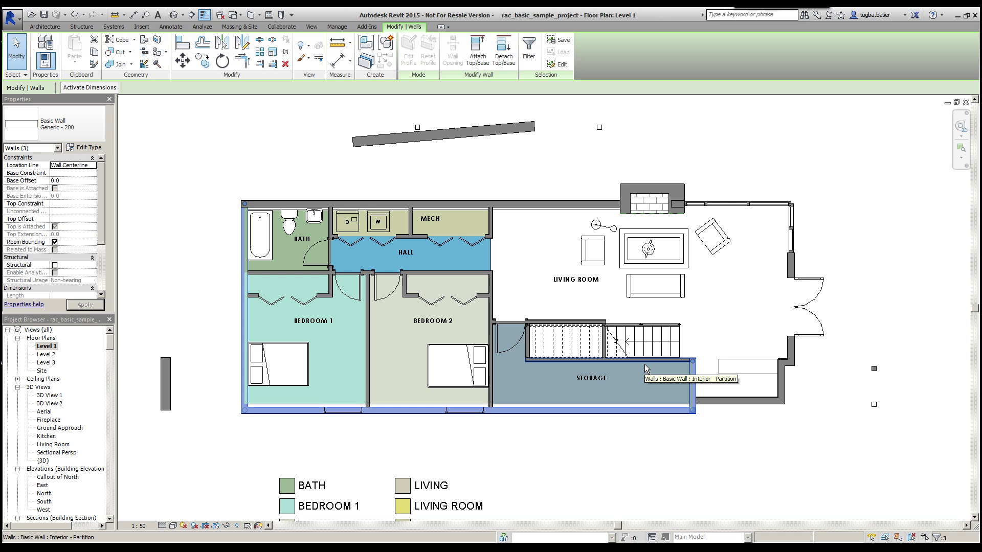
- Deselect, zoom out, and window-select the whole house plan (119 elements)
click(661, 439)
scroll(640, 425, down, 2)
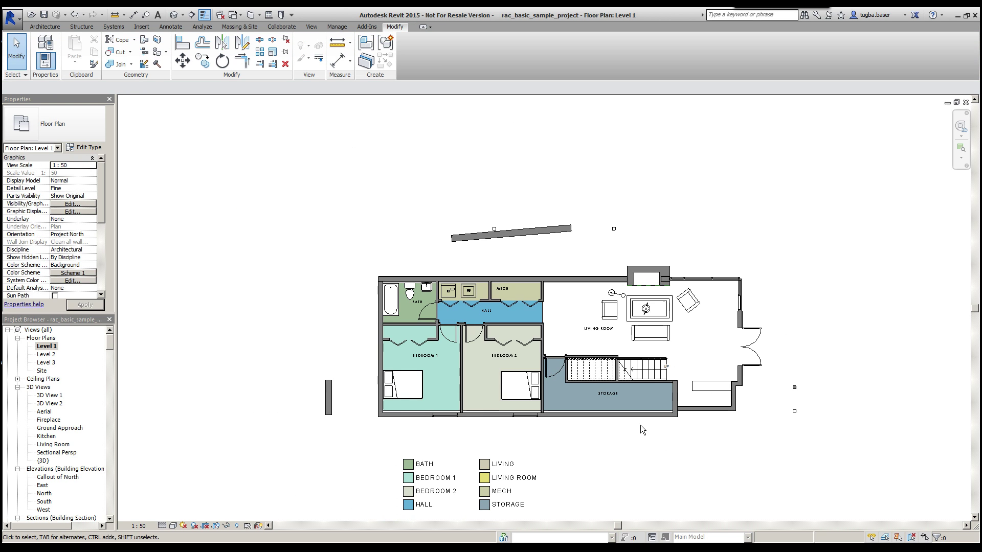
scroll(625, 360, down, 2)
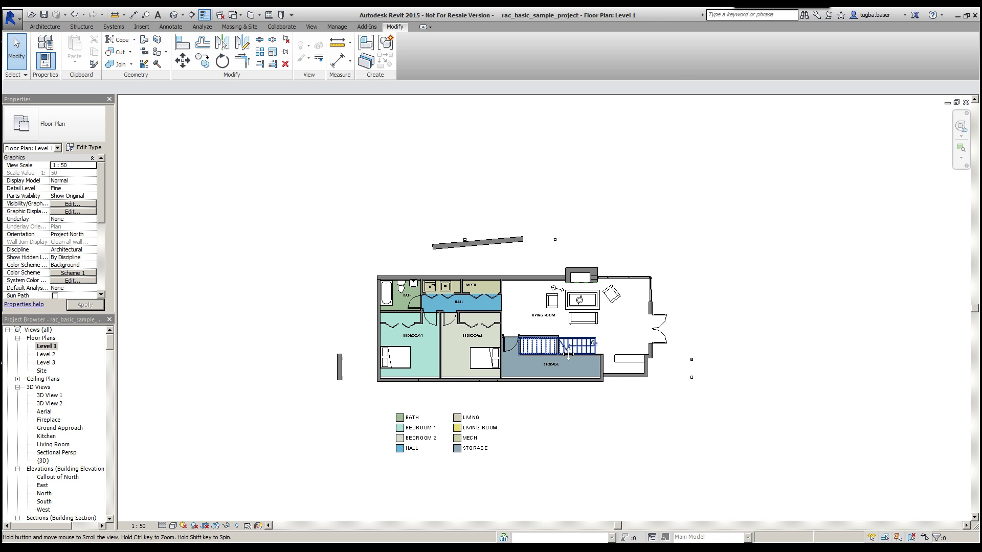
middle_drag(647, 275, 608, 263)
mouse_move(664, 183)
mouse_down()
mouse_move(396, 364)
mouse_move(332, 388)
mouse_up()
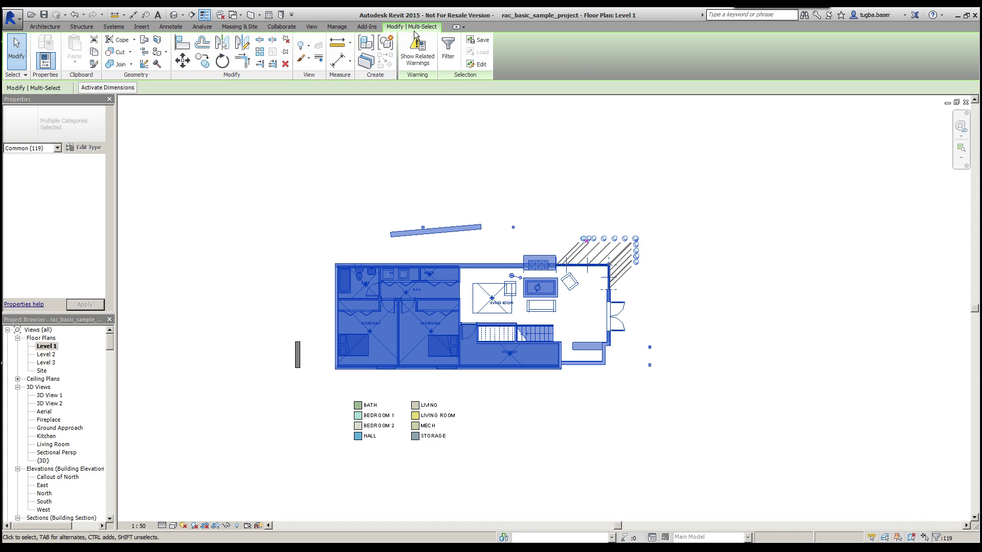
- Filter the selection to only the Walls category, keeping its 29 items
click(448, 51)
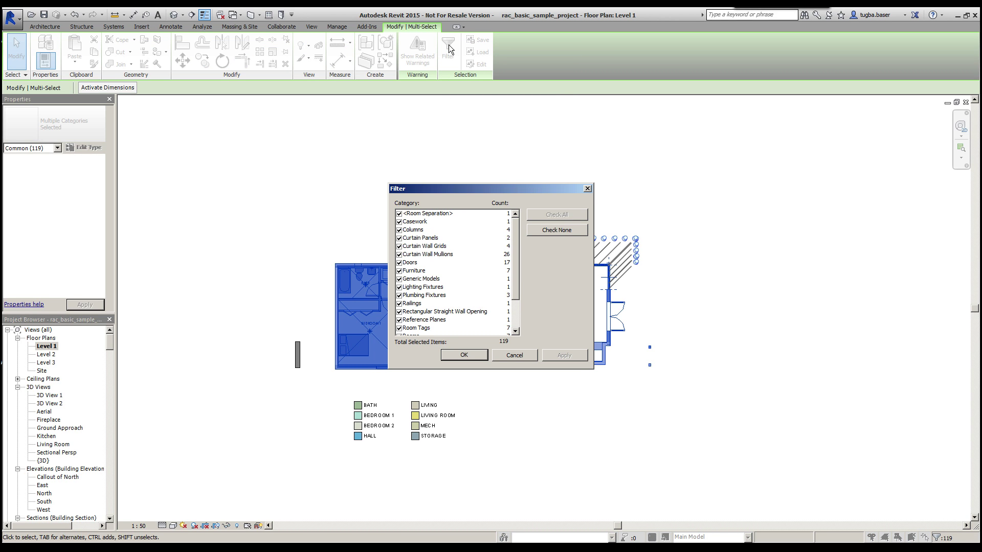
click(550, 233)
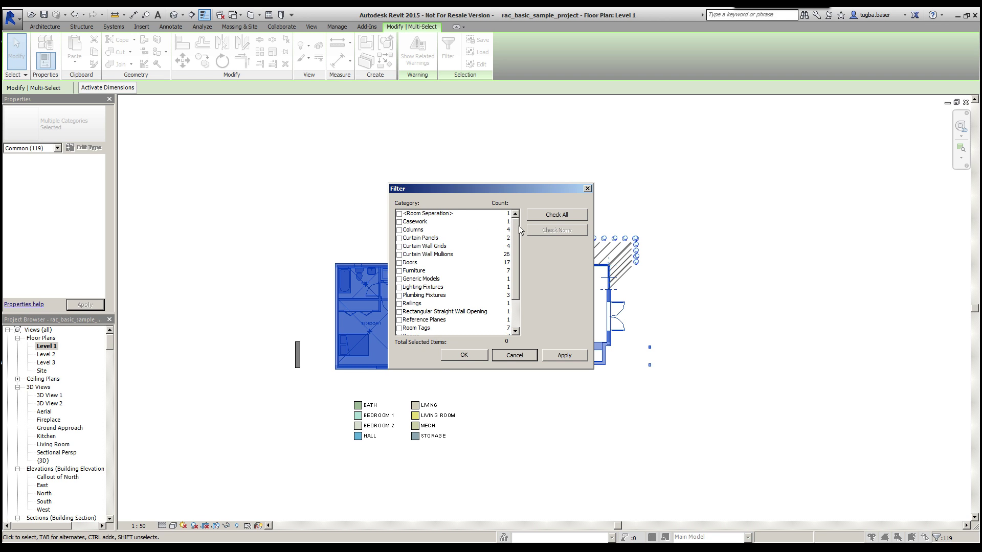
mouse_move(517, 225)
mouse_down()
mouse_move(517, 266)
mouse_move(511, 217)
mouse_up()
drag(517, 240, 514, 272)
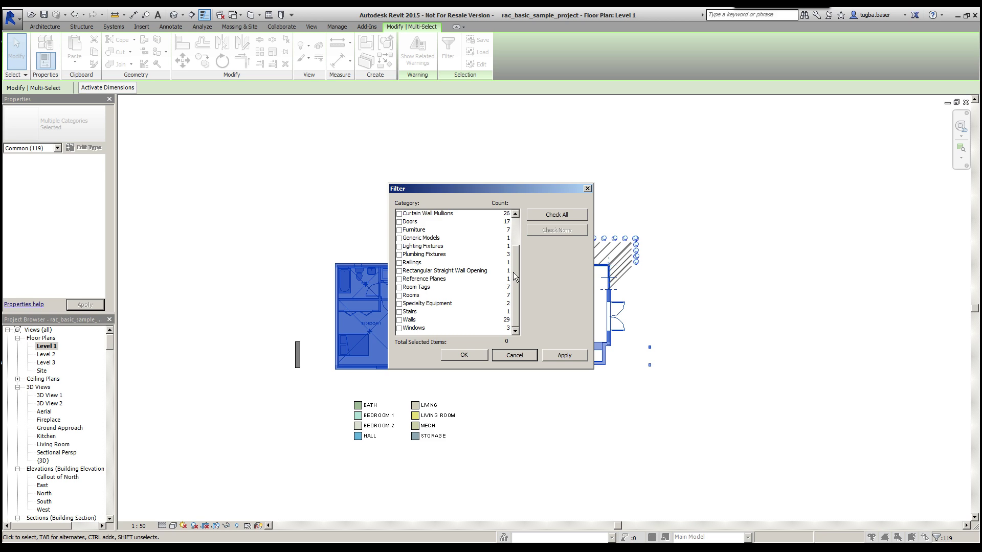
click(400, 320)
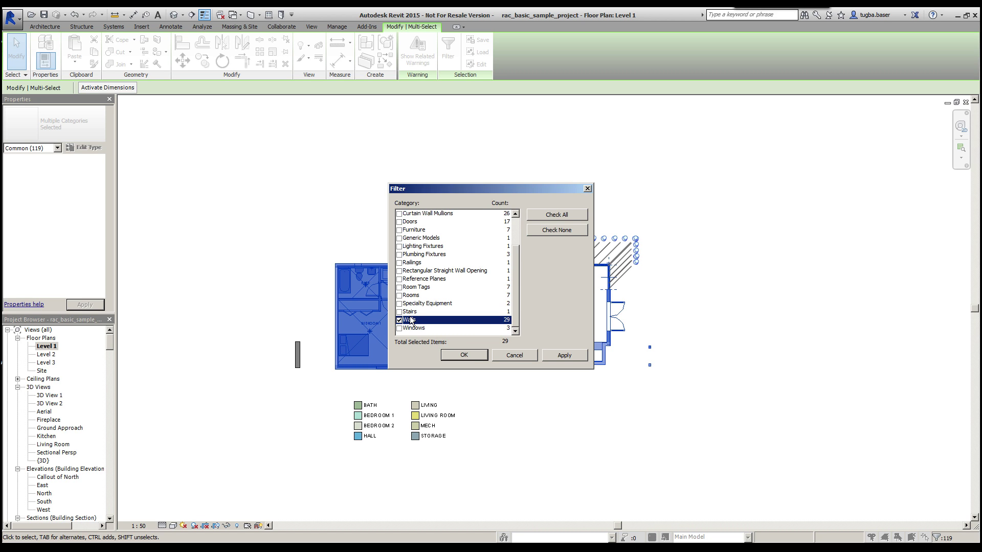
click(466, 355)
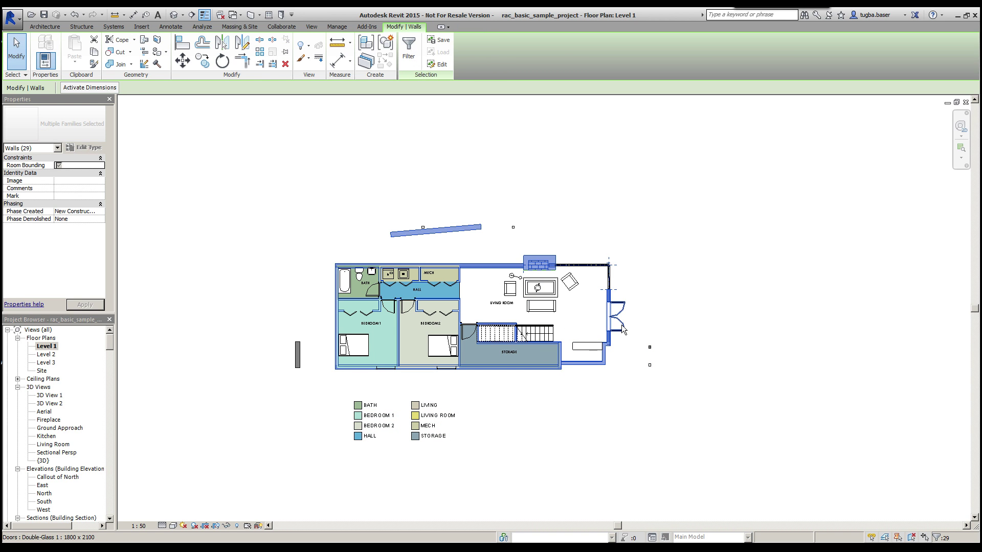
- Click empty drawing space to release the 29-wall selection
click(542, 417)
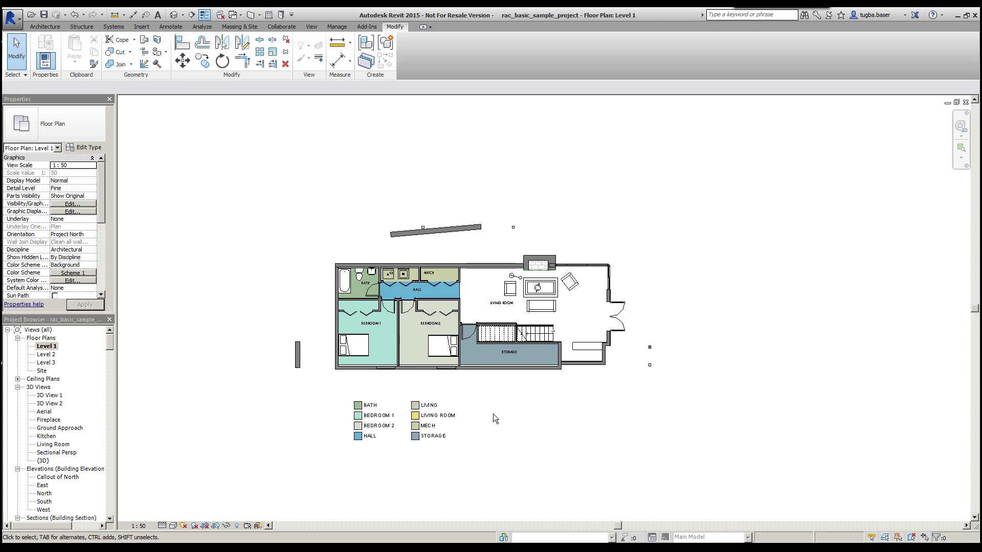